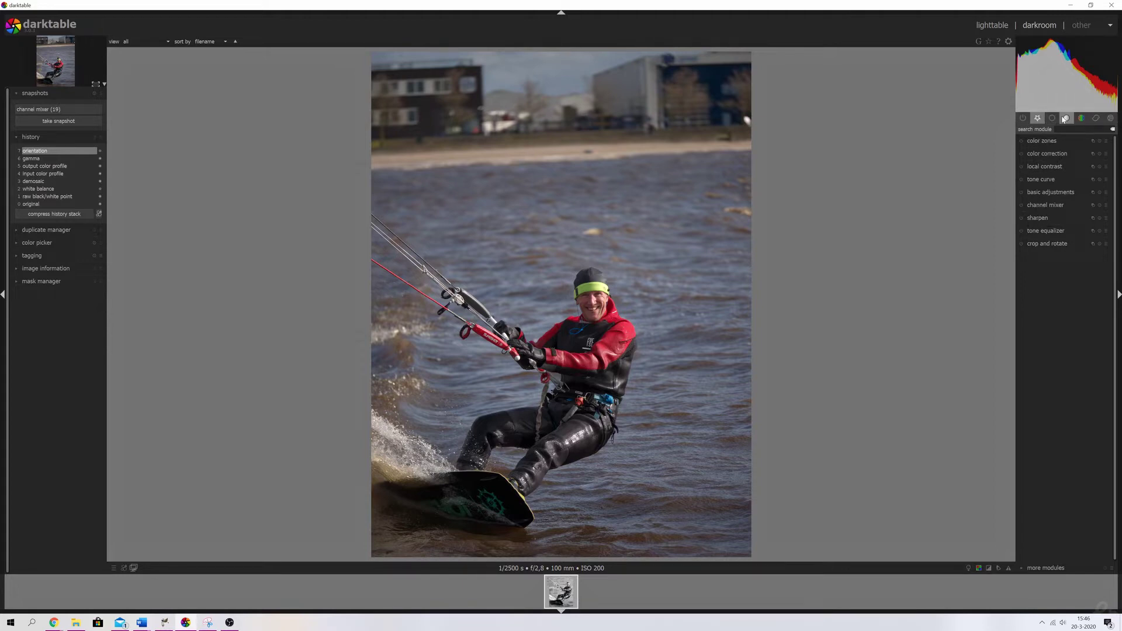
Browse the full list of available modules, then collapse it again.
{"action": "left_click", "coordinate": [1045, 567]}
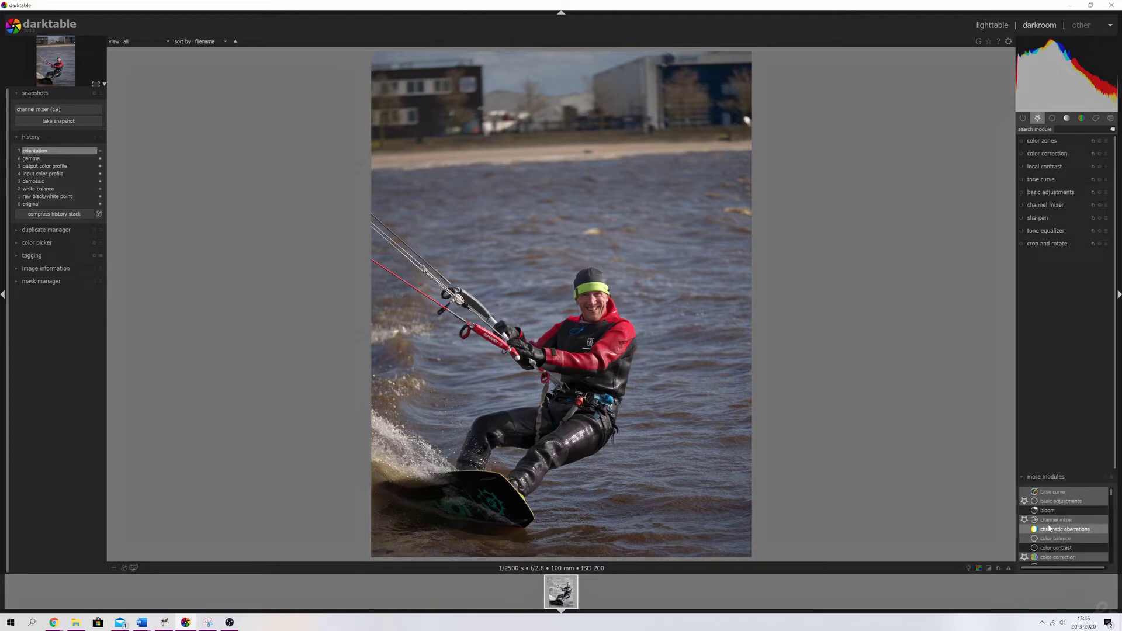
{"action": "scroll", "coordinate": [1050, 497], "scroll_direction": "down", "scroll_amount": 2}
{"action": "scroll", "coordinate": [1051, 497], "scroll_direction": "down", "scroll_amount": 5}
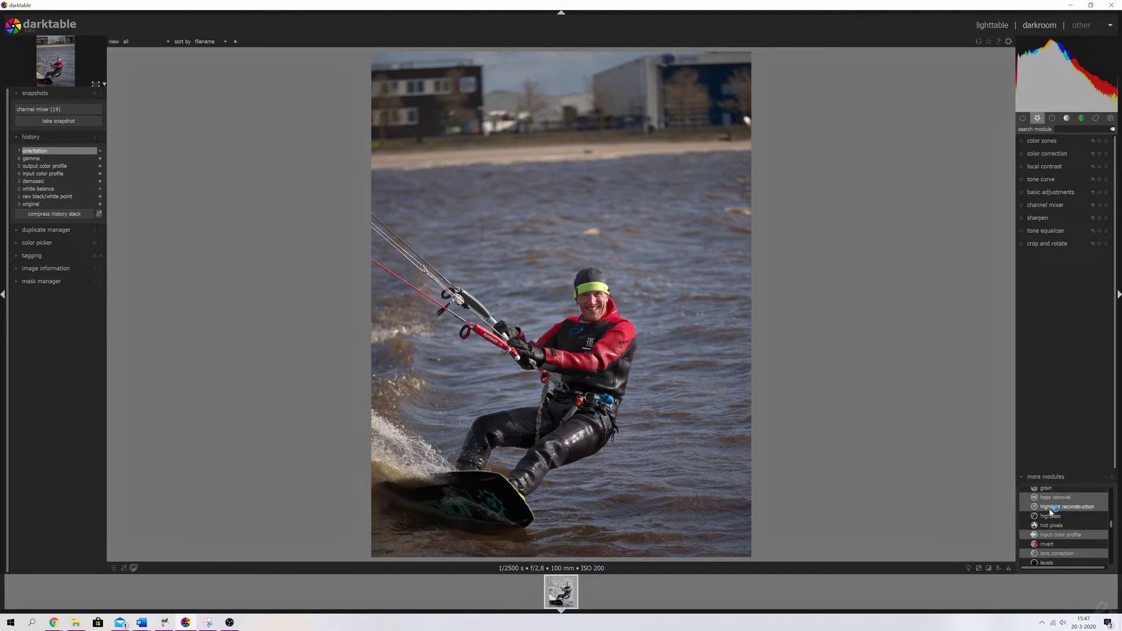
{"action": "left_click", "coordinate": [1056, 478]}
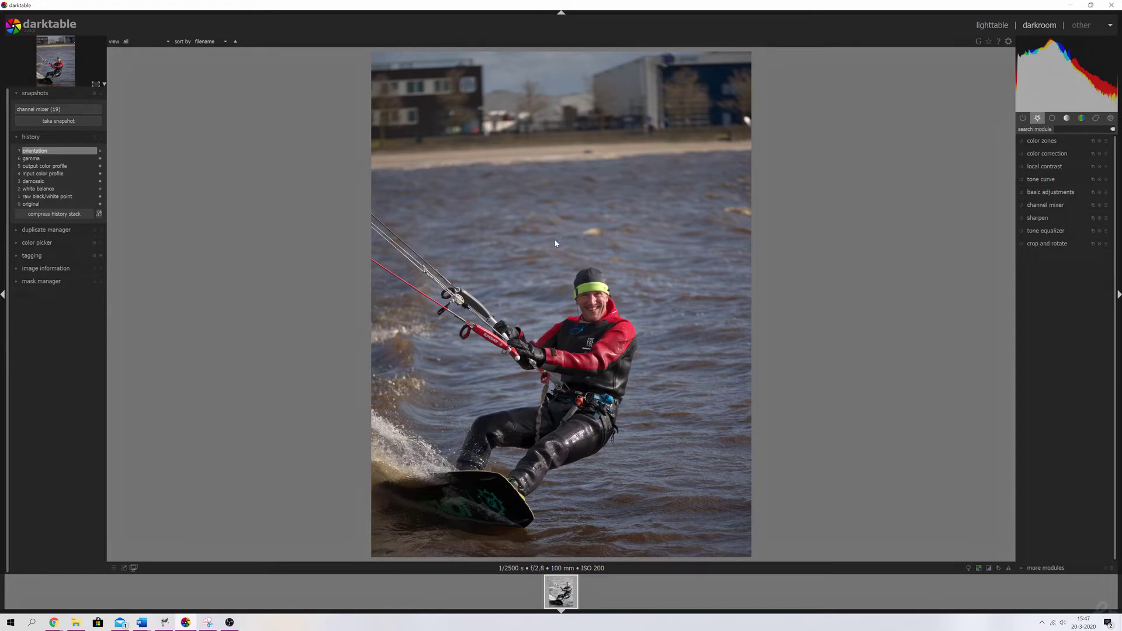
Enable the tone equalizer and lift the -4, -3 and -2 EV bands to +0.91, +0.96 and +0.71.
{"action": "left_click", "coordinate": [1052, 230]}
{"action": "left_click", "coordinate": [1021, 231]}
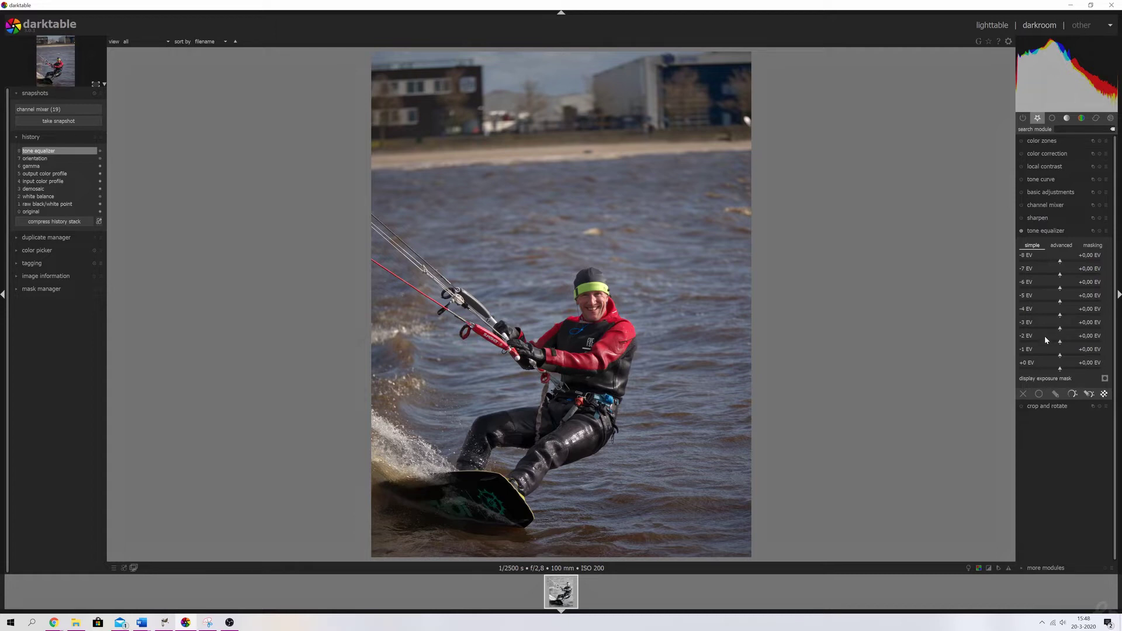
{"action": "left_click_drag", "start_coordinate": [1044, 337], "coordinate": [1076, 343]}
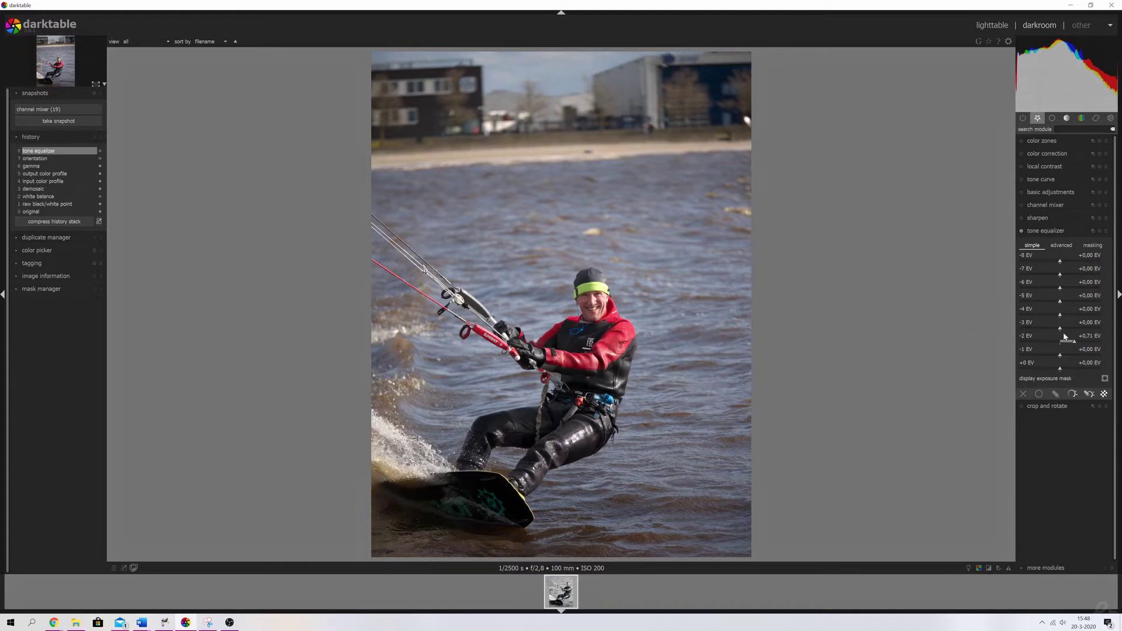
{"action": "mouse_move", "coordinate": [1061, 329]}
{"action": "left_mouse_down"}
{"action": "mouse_move", "coordinate": [1067, 318]}
{"action": "mouse_move", "coordinate": [1080, 326]}
{"action": "left_mouse_up"}
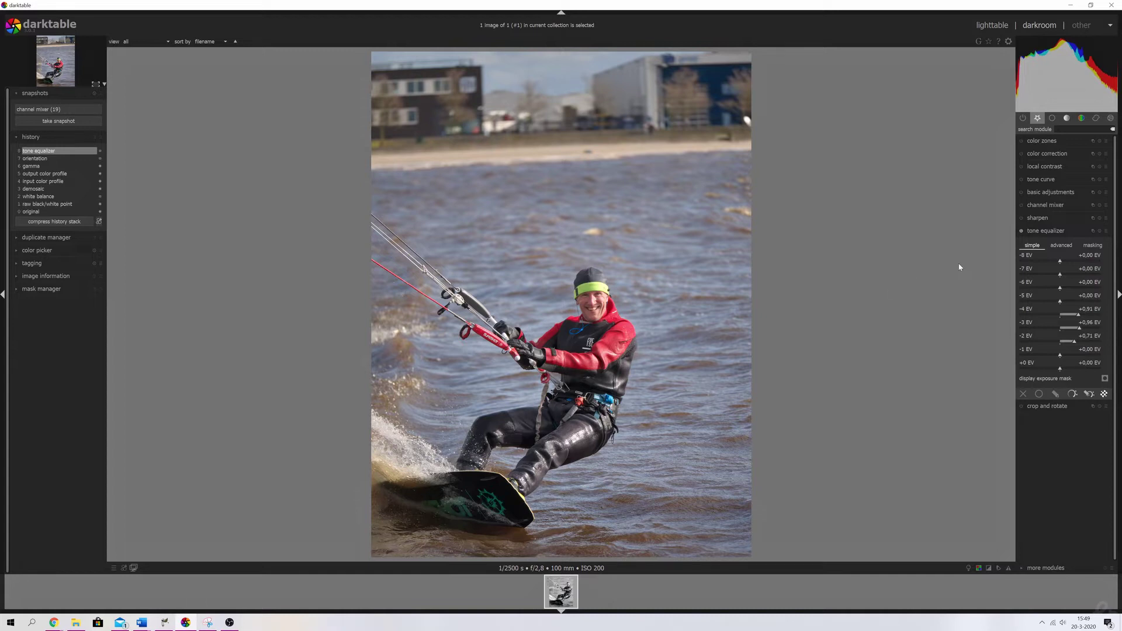
{"action": "left_click", "coordinate": [1051, 235]}
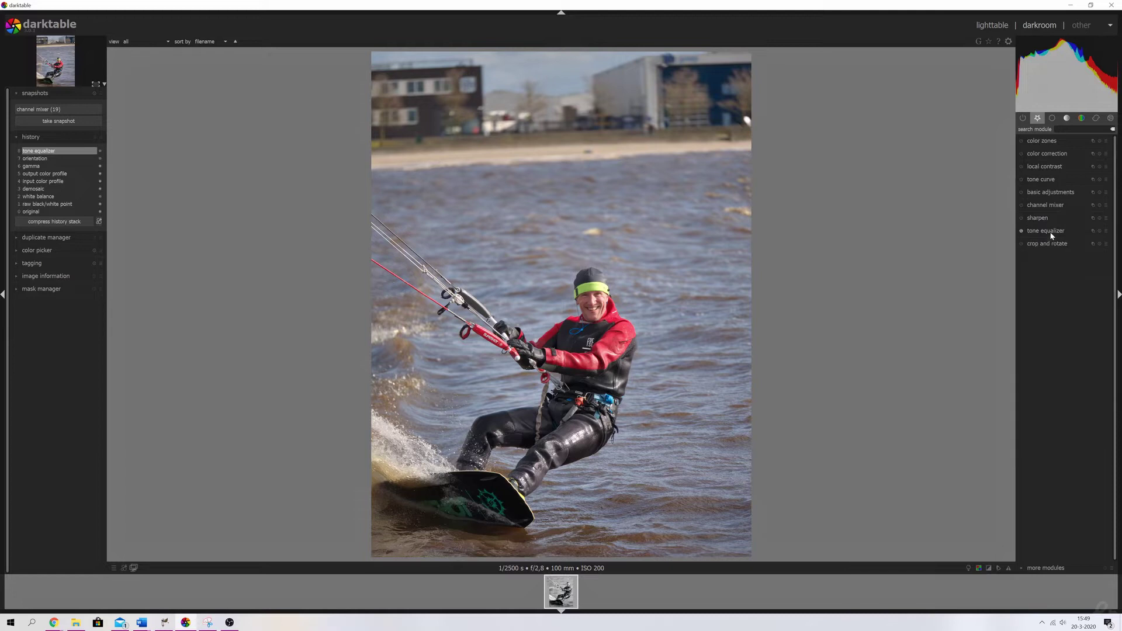
Enable an RGB tone curve with the shadow node pulled down, comparing it on and off.
{"action": "left_click", "coordinate": [1041, 180]}
{"action": "left_click", "coordinate": [1022, 179]}
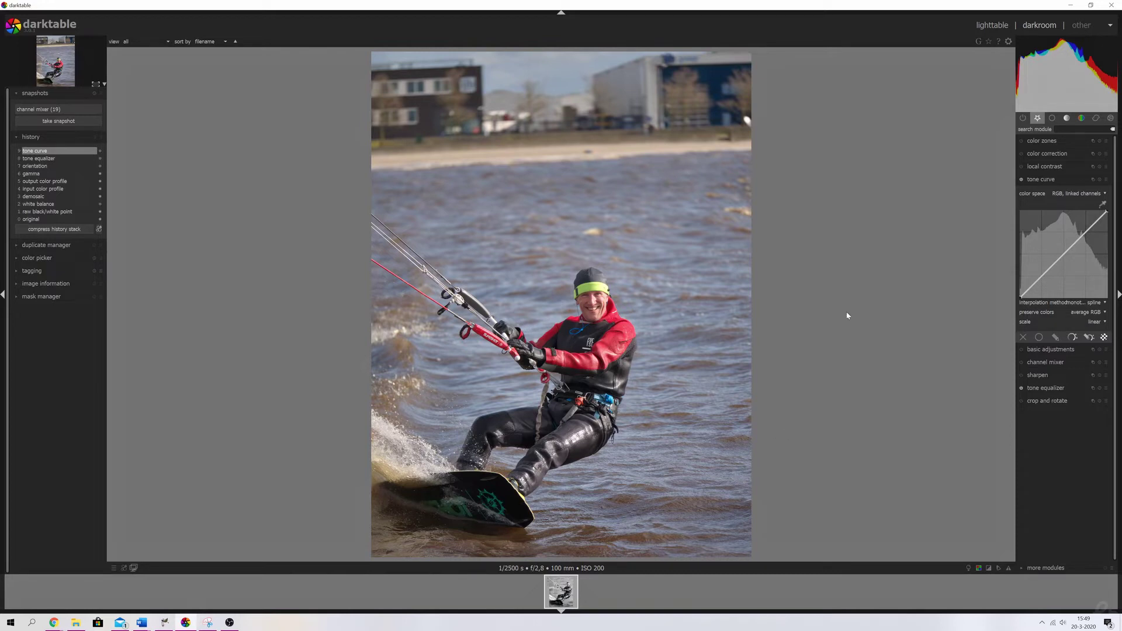
{"action": "left_click_drag", "start_coordinate": [1036, 283], "coordinate": [1080, 232]}
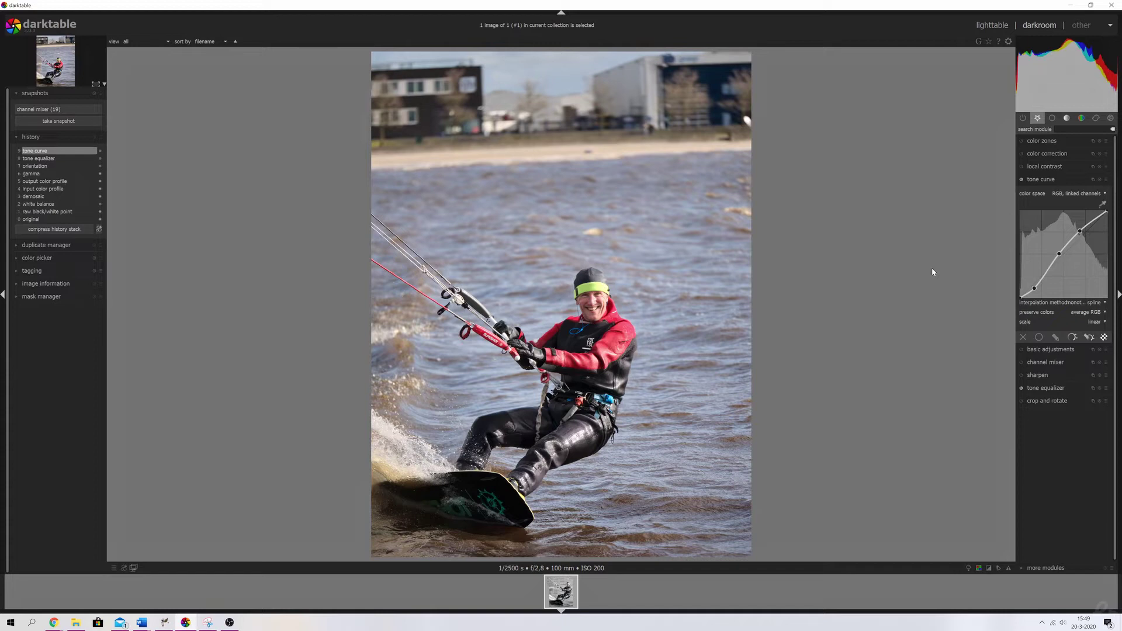
{"action": "left_click", "coordinate": [1021, 179]}
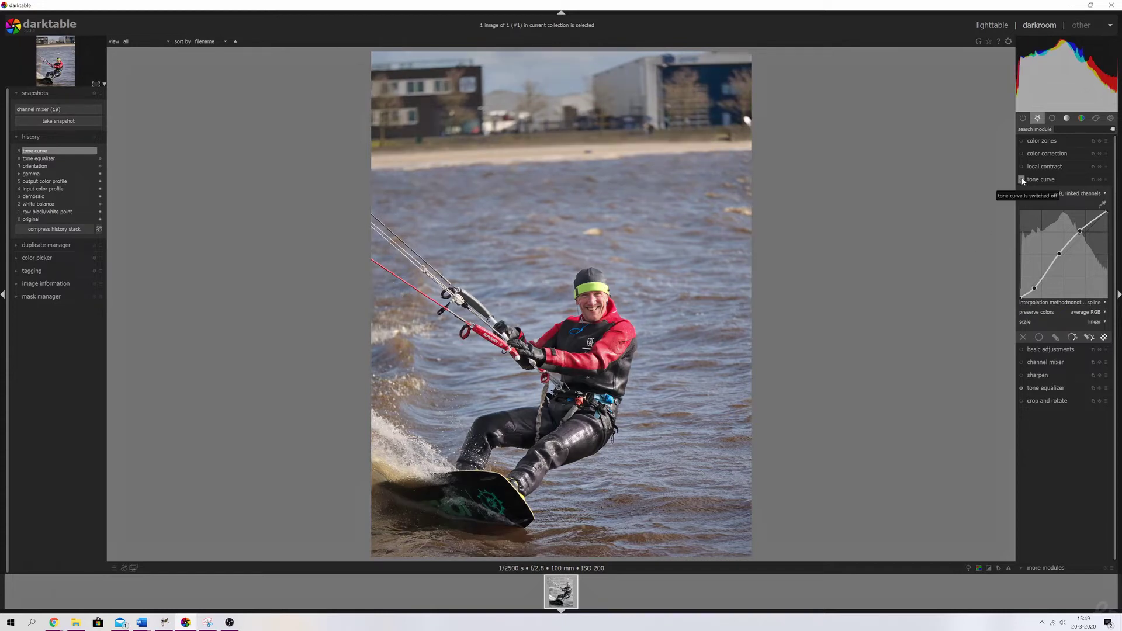
{"action": "left_click", "coordinate": [1021, 179]}
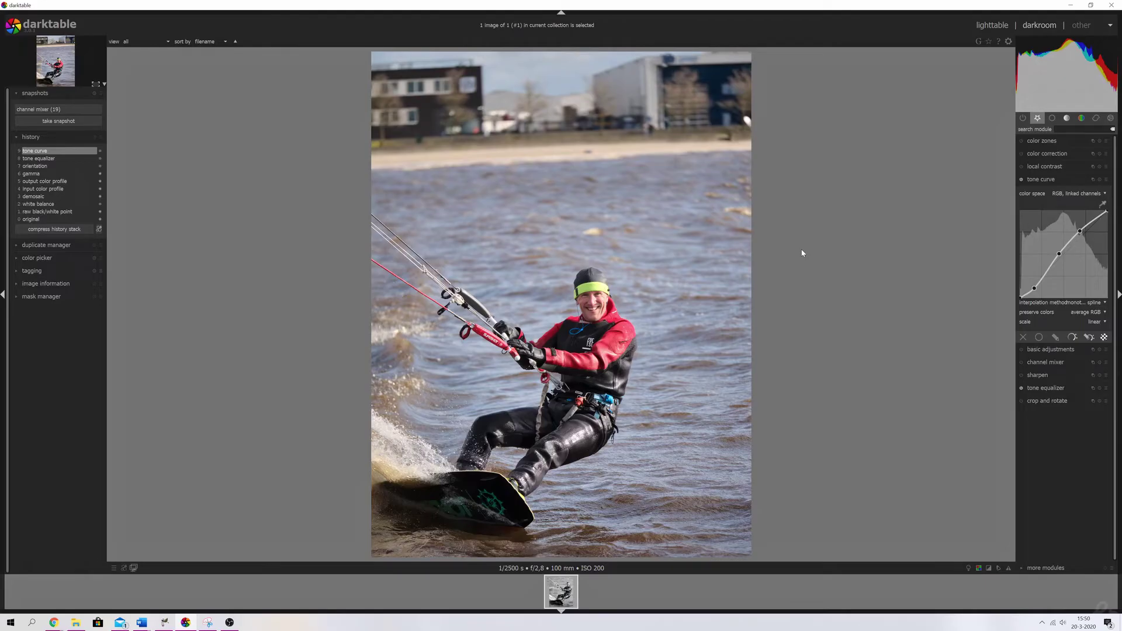
{"action": "left_click", "coordinate": [1051, 180]}
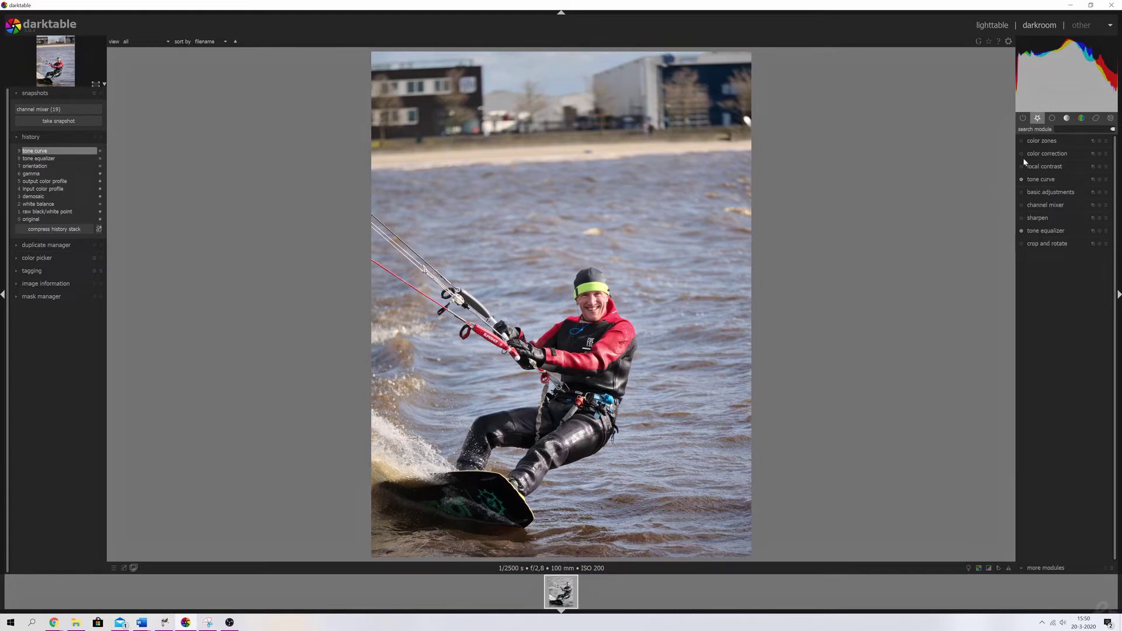
Enable color correction with its grid point nudged down, comparing it on and off.
{"action": "left_click", "coordinate": [1053, 155]}
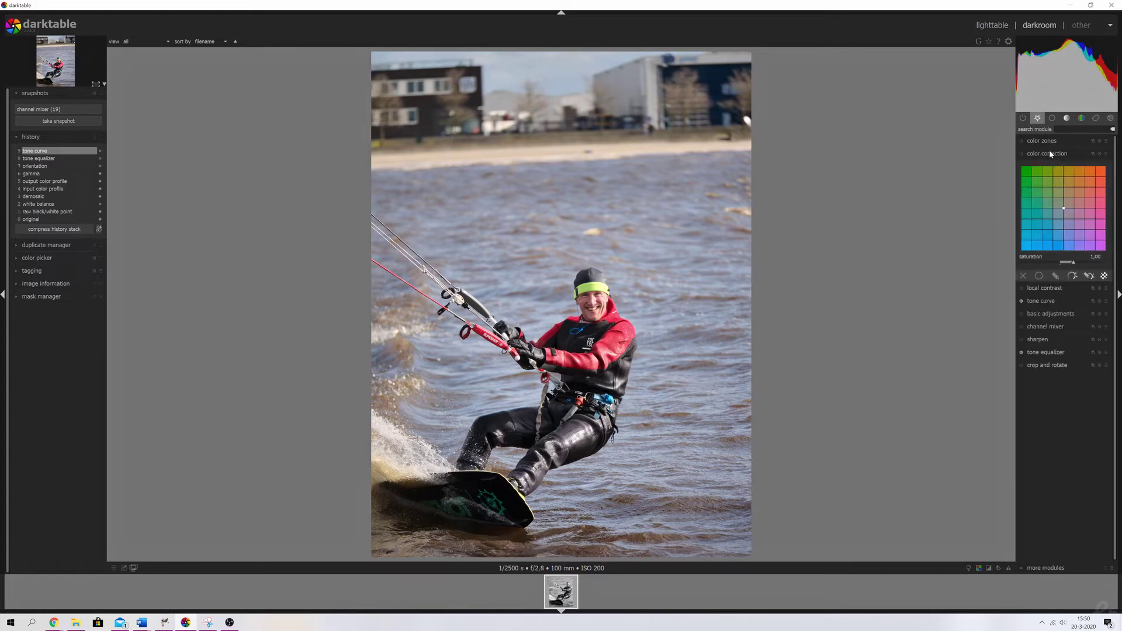
{"action": "left_click", "coordinate": [1022, 155]}
{"action": "mouse_move", "coordinate": [1064, 208]}
{"action": "left_mouse_down"}
{"action": "mouse_move", "coordinate": [1065, 219]}
{"action": "mouse_move", "coordinate": [1065, 208]}
{"action": "left_mouse_up"}
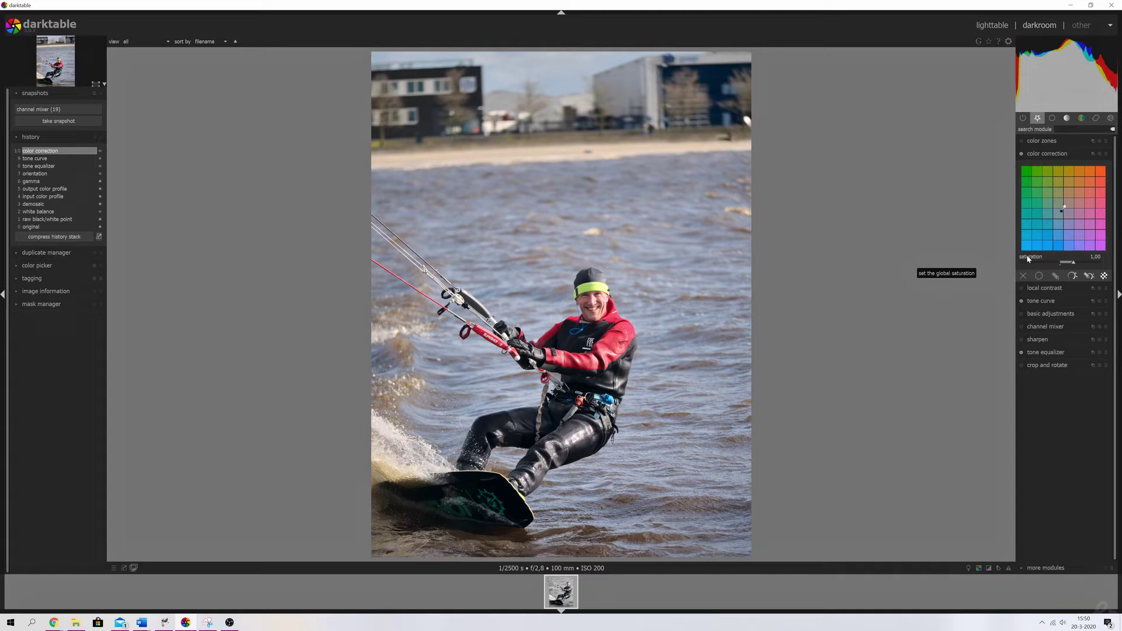
{"action": "left_click", "coordinate": [1021, 154]}
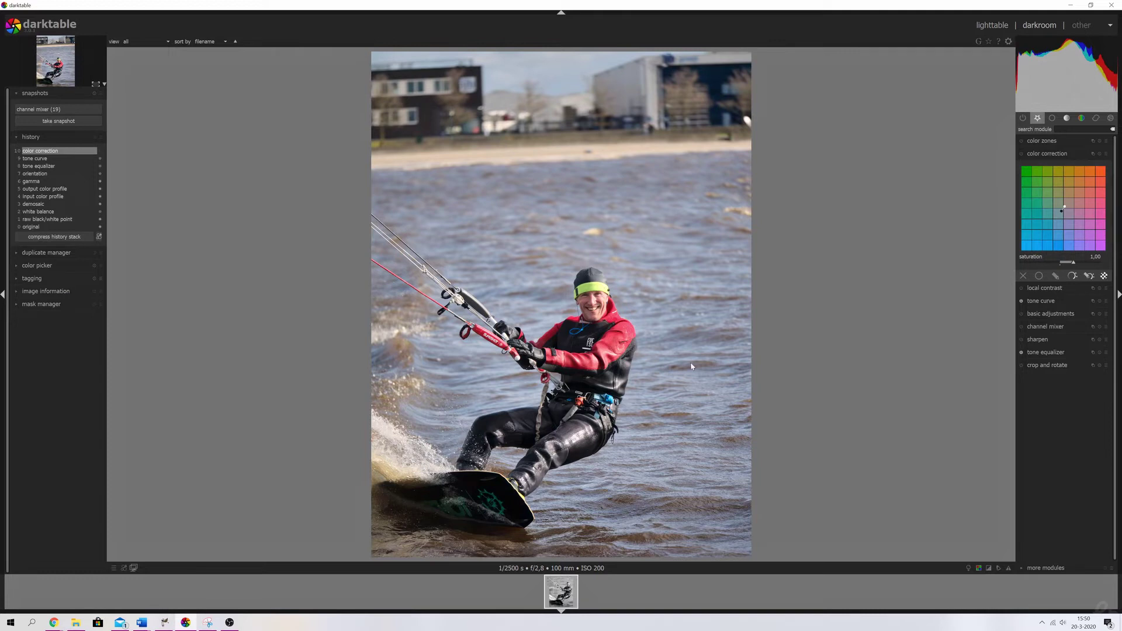
{"action": "left_click", "coordinate": [1021, 154]}
In basic adjustments, set black level correction to 0.0020 and saturation to 0.1.
{"action": "left_click", "coordinate": [1050, 155]}
{"action": "left_click", "coordinate": [1047, 193]}
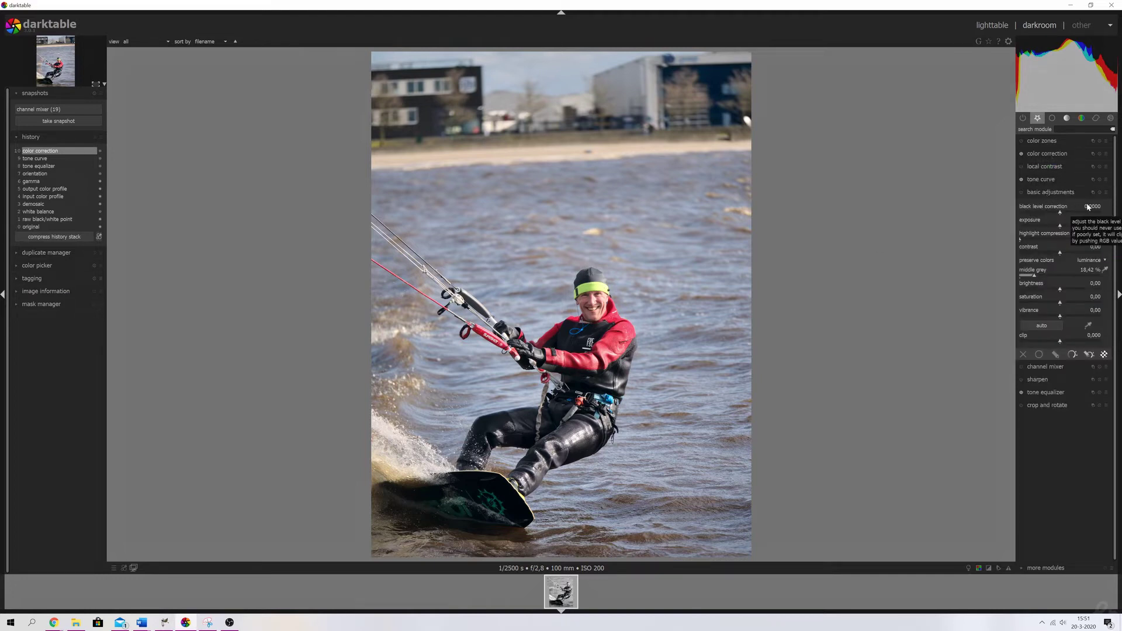
{"action": "scroll", "coordinate": [1088, 206], "scroll_direction": "up", "scroll_amount": 1}
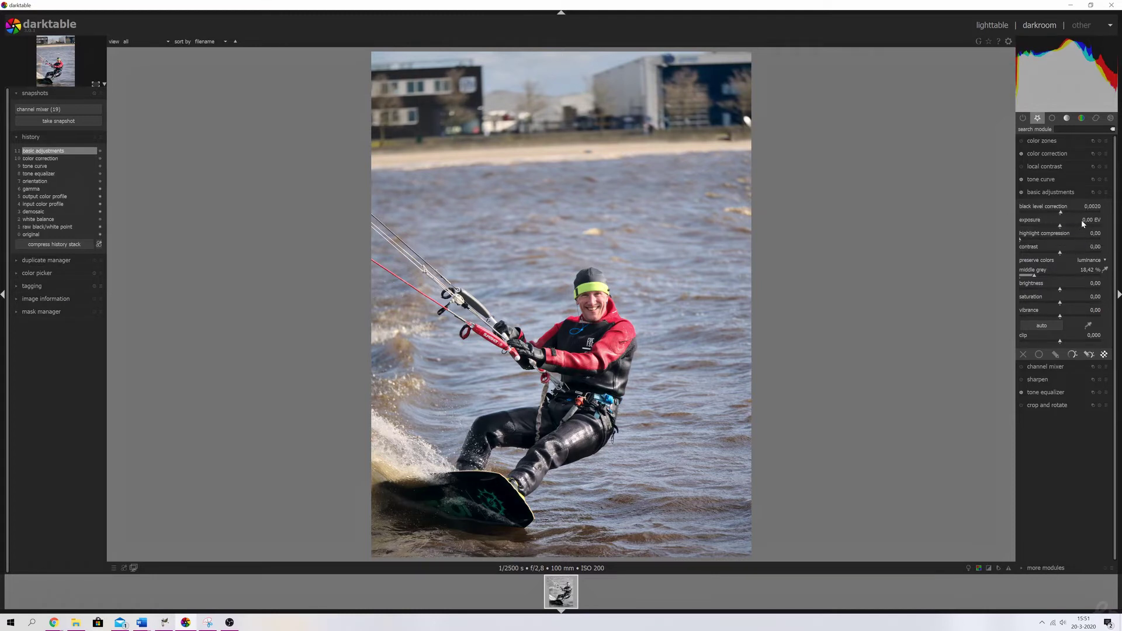
{"action": "scroll", "coordinate": [1096, 298], "scroll_direction": "up", "scroll_amount": 1}
{"action": "scroll", "coordinate": [1092, 296], "scroll_direction": "up", "scroll_amount": 1}
{"action": "scroll", "coordinate": [1092, 297], "scroll_direction": "up", "scroll_amount": 1}
{"action": "scroll", "coordinate": [1094, 300], "scroll_direction": "down", "scroll_amount": 2}
{"action": "scroll", "coordinate": [1092, 300], "scroll_direction": "up", "scroll_amount": 2}
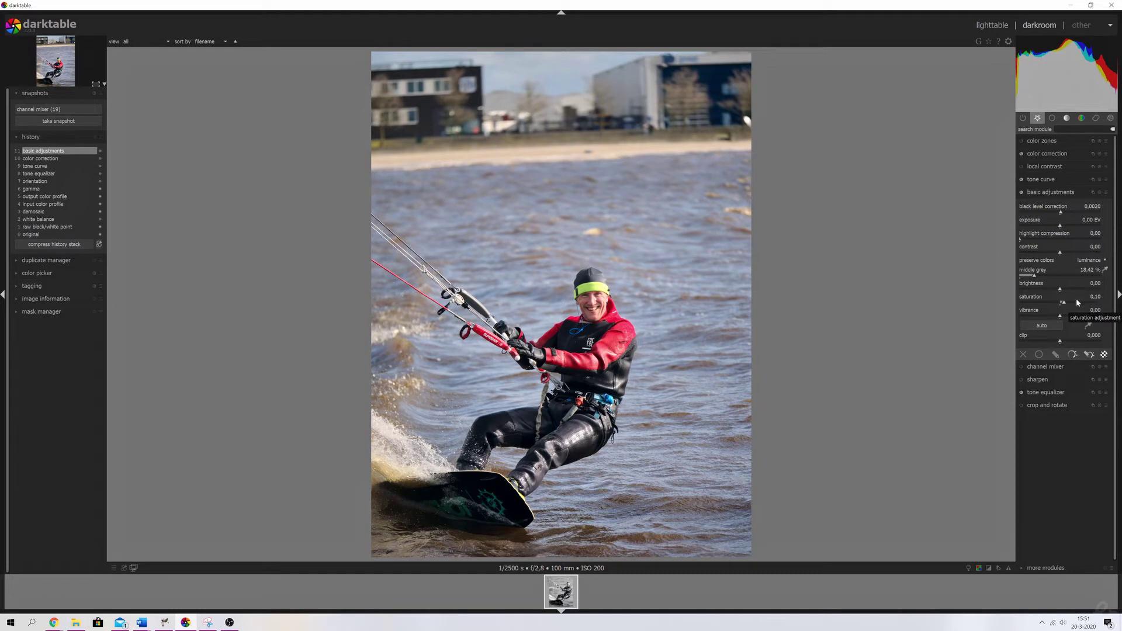
{"action": "right_click", "coordinate": [1093, 297]}
{"action": "type", "text": "0.1"}
{"action": "key", "text": "Return"}
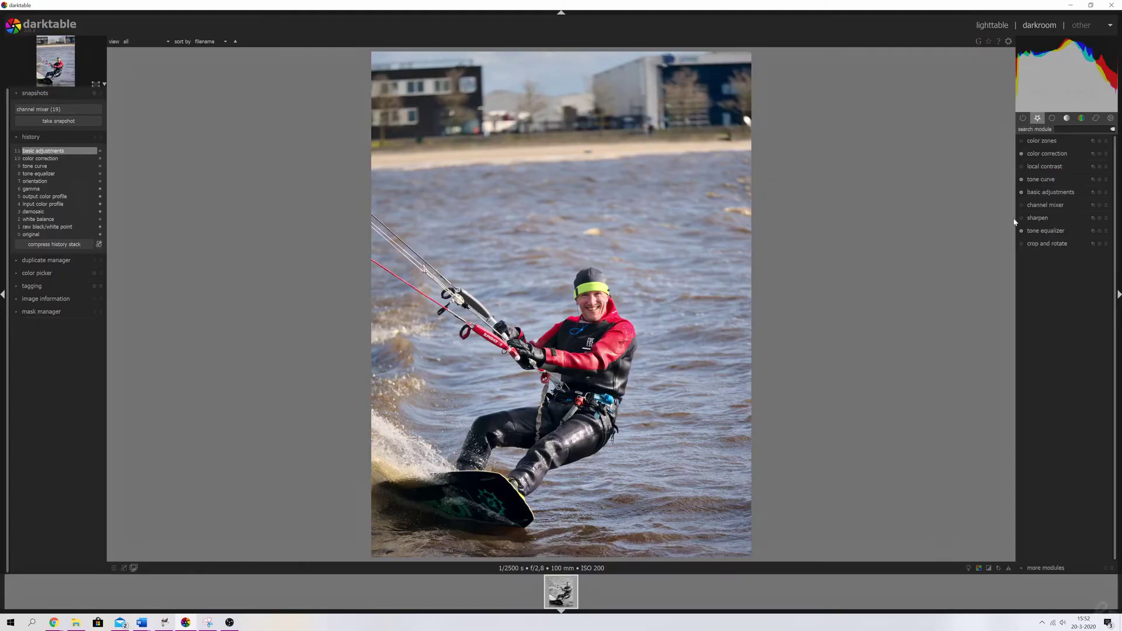
Set the channel mixer destination to gray with red 0.475, green 0.647, blue 0.446.
{"action": "left_click", "coordinate": [1046, 205]}
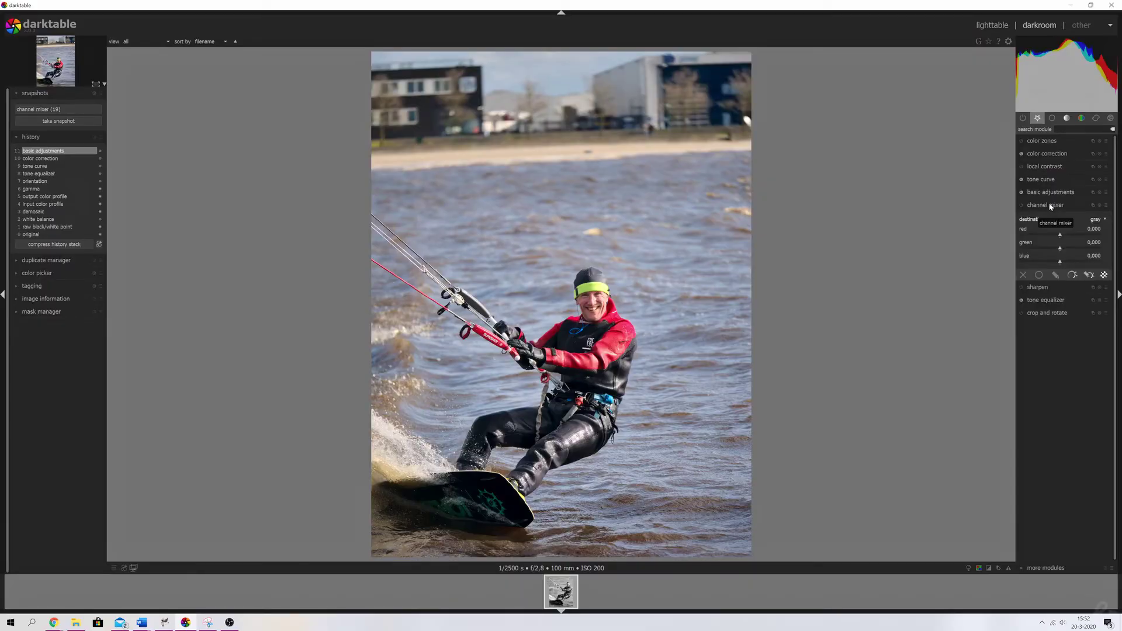
{"action": "left_click", "coordinate": [1098, 220]}
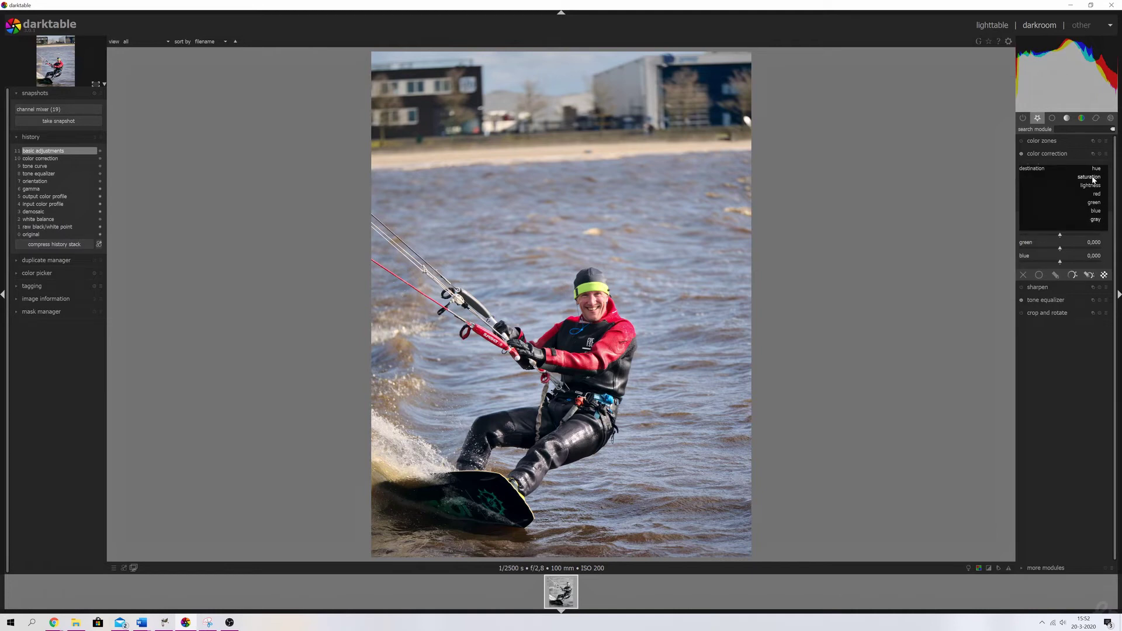
{"action": "left_click", "coordinate": [1088, 176]}
{"action": "left_click", "coordinate": [1090, 220]}
{"action": "left_click", "coordinate": [1090, 219]}
{"action": "left_click", "coordinate": [1091, 219]}
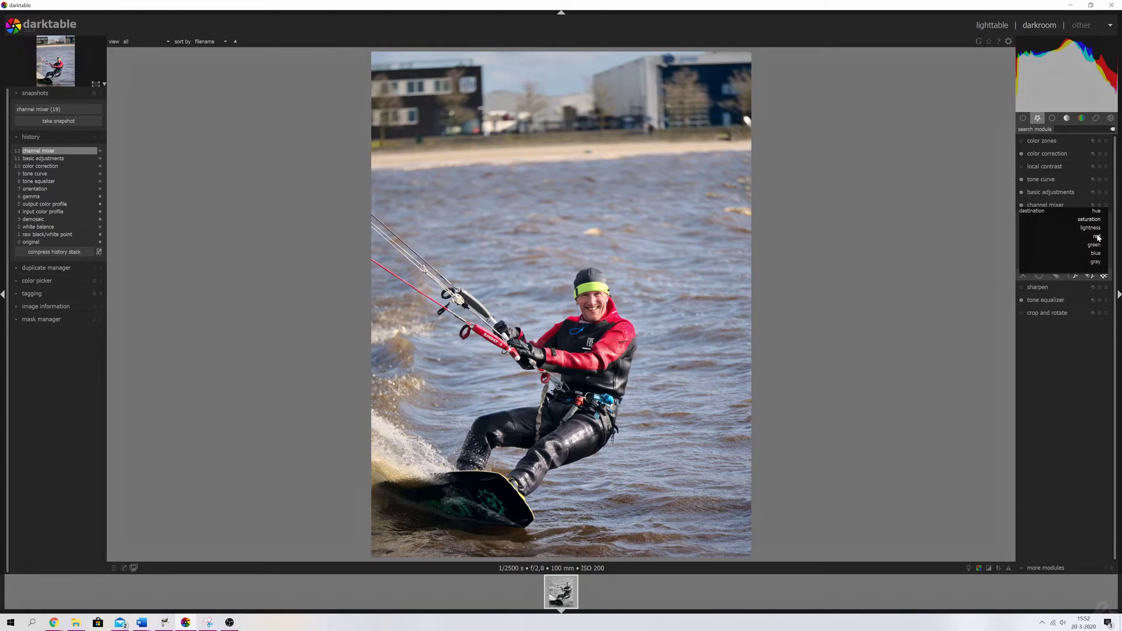
{"action": "left_click", "coordinate": [1096, 236]}
{"action": "left_click", "coordinate": [1096, 221]}
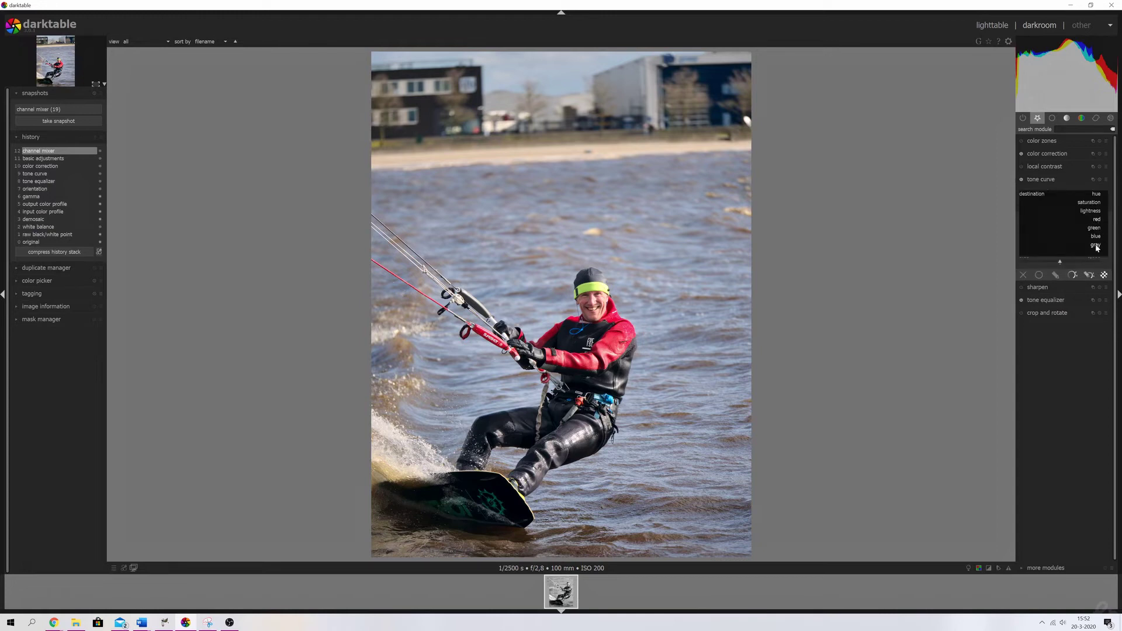
{"action": "left_click", "coordinate": [1095, 245]}
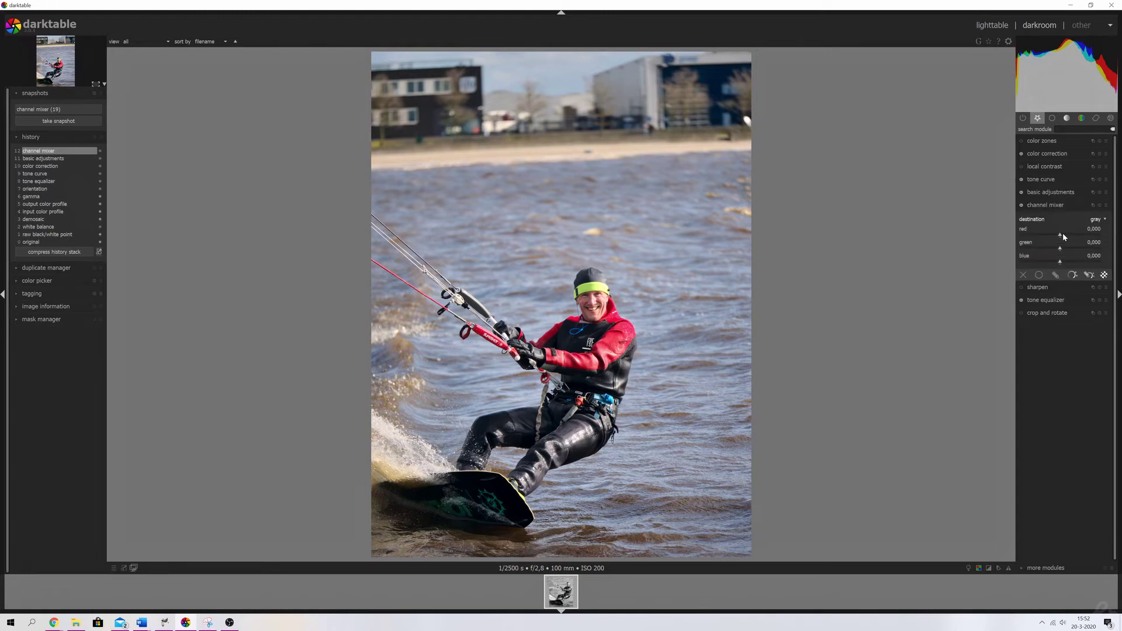
{"action": "left_click_drag", "start_coordinate": [1060, 237], "coordinate": [1071, 265]}
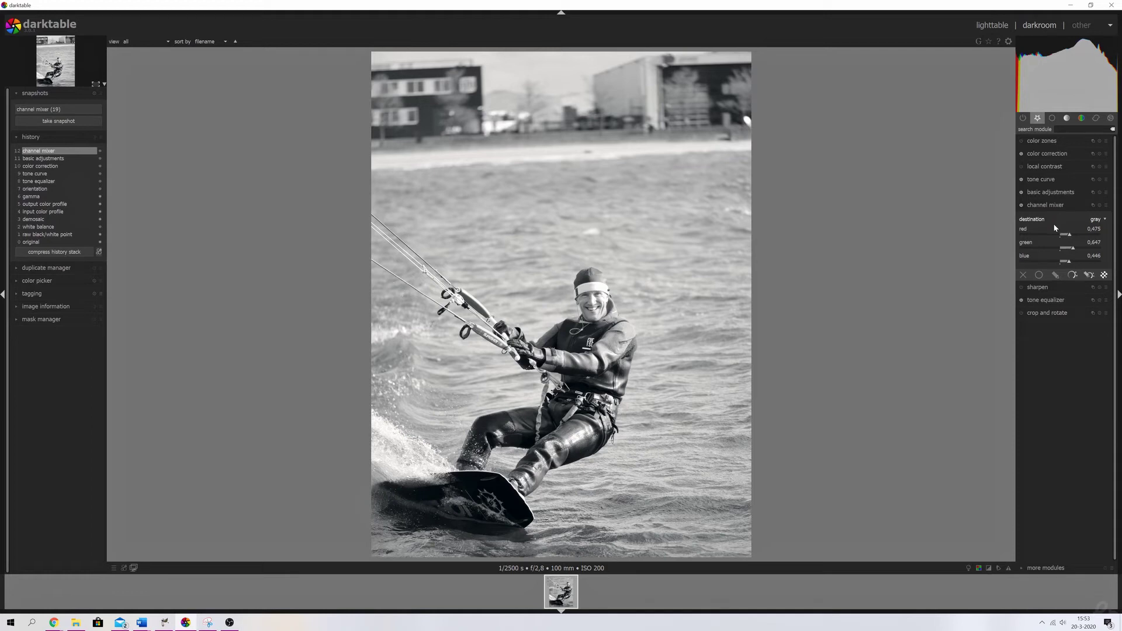
{"action": "left_click", "coordinate": [1047, 313]}
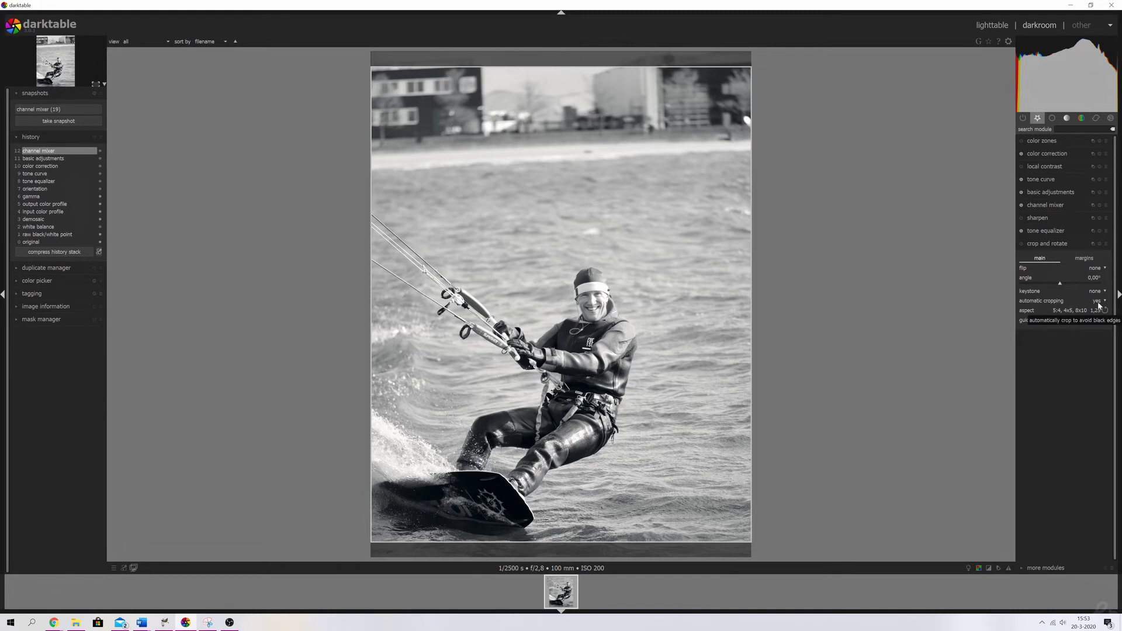
Set the crop aspect ratio to 5:4, 4x5, 8x10.
{"action": "left_click", "coordinate": [1089, 311]}
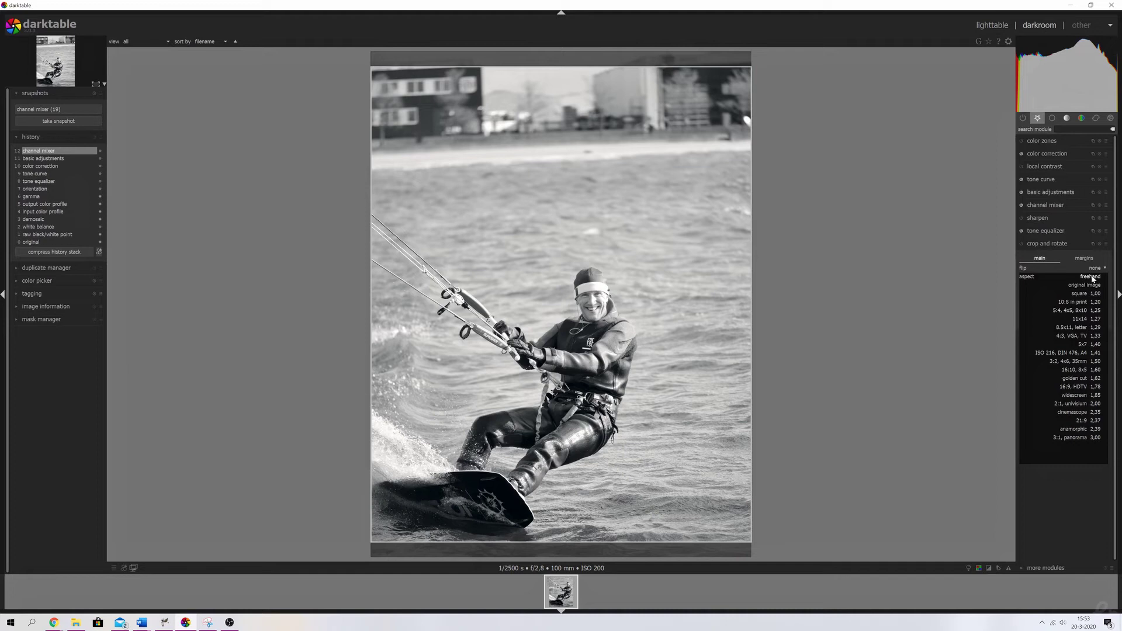
{"action": "left_click", "coordinate": [1076, 312]}
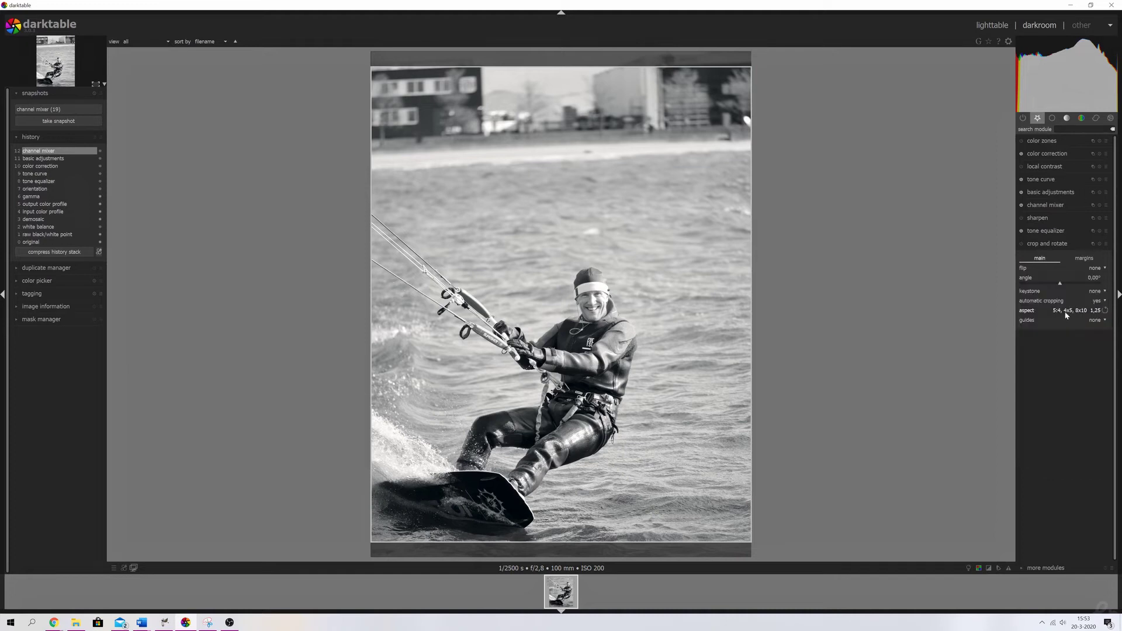
{"action": "left_click", "coordinate": [1071, 313]}
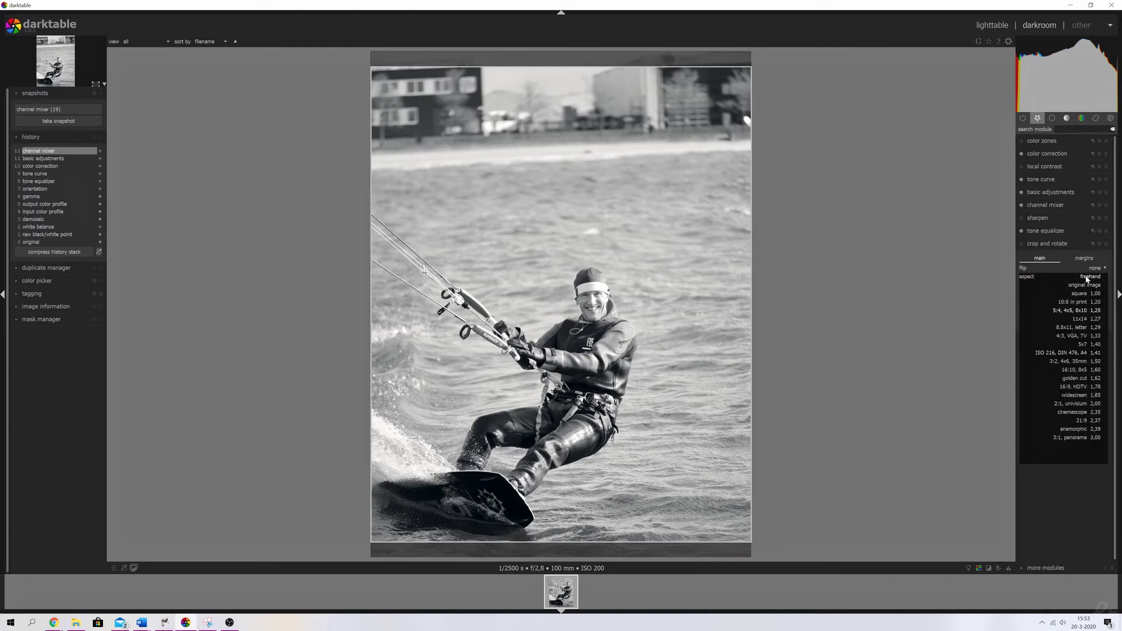
{"action": "left_click", "coordinate": [1088, 278]}
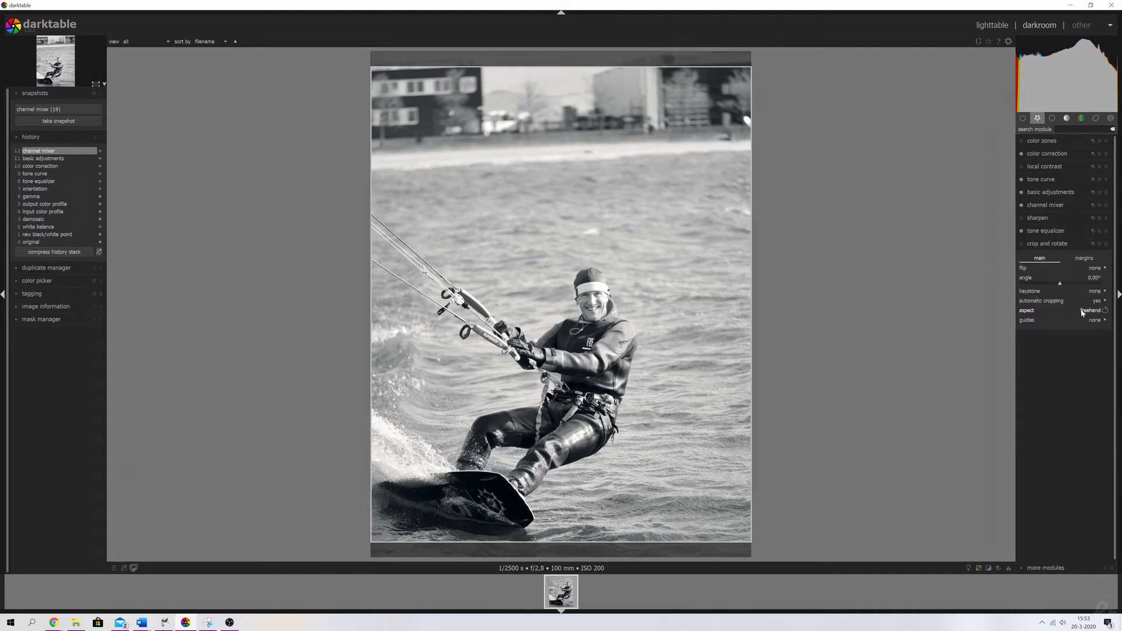
{"action": "left_click", "coordinate": [1078, 313]}
{"action": "left_click", "coordinate": [1071, 347]}
Crop to a 4:5 portrait frame tighter around the rider and enable sharpen.
{"action": "left_click_drag", "start_coordinate": [375, 74], "coordinate": [484, 206]}
{"action": "left_click_drag", "start_coordinate": [626, 356], "coordinate": [520, 369]}
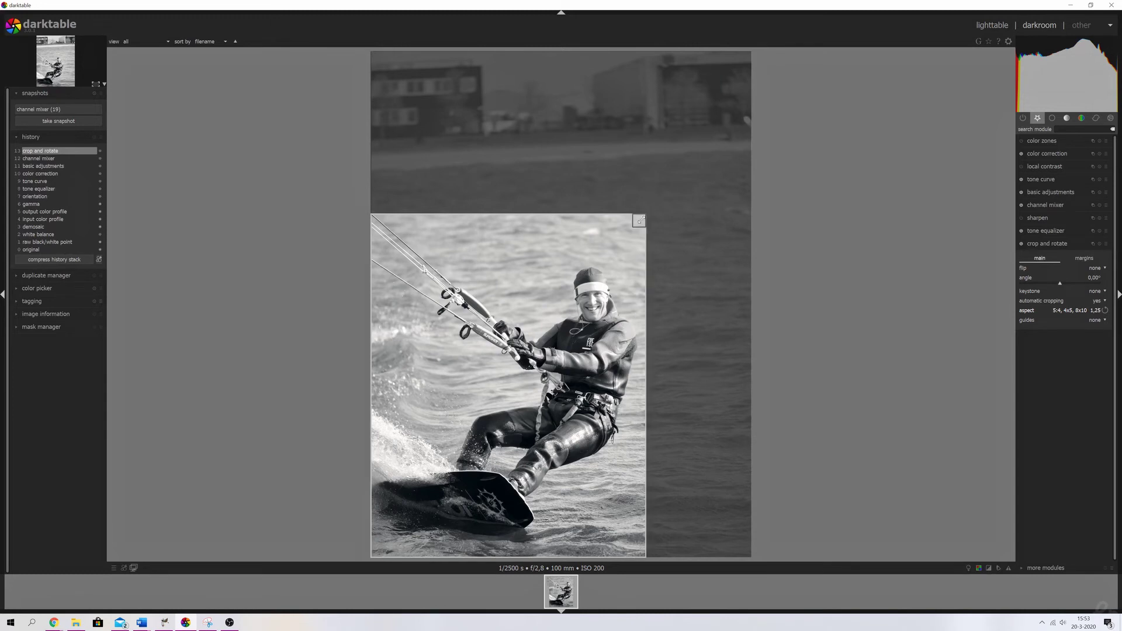
{"action": "left_click_drag", "start_coordinate": [641, 257], "coordinate": [657, 257]}
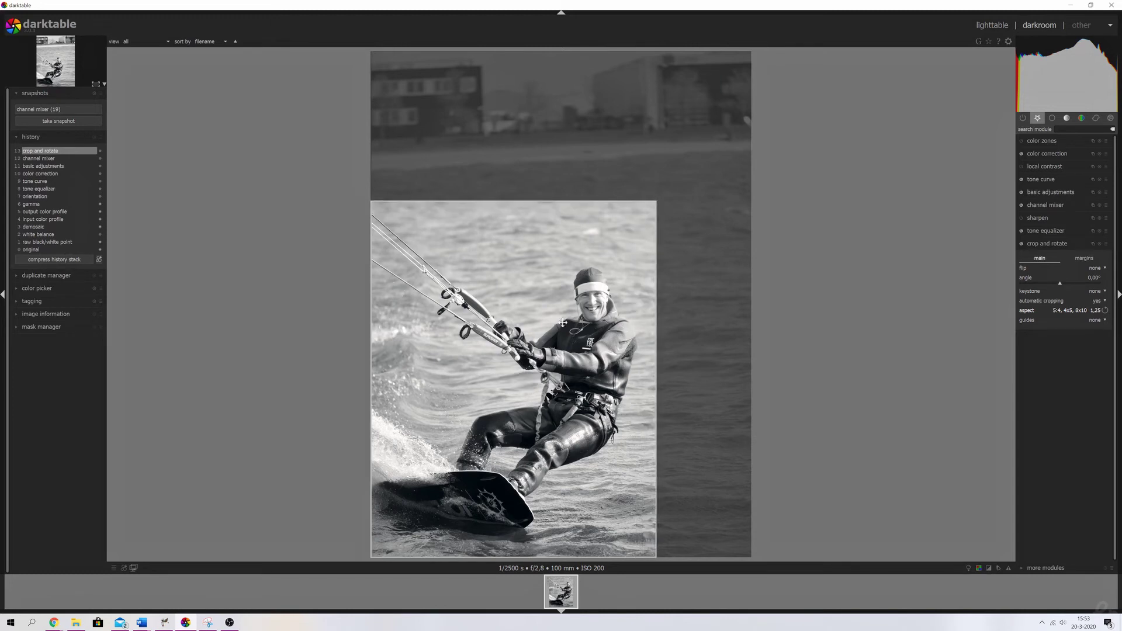
{"action": "left_click_drag", "start_coordinate": [558, 336], "coordinate": [559, 335]}
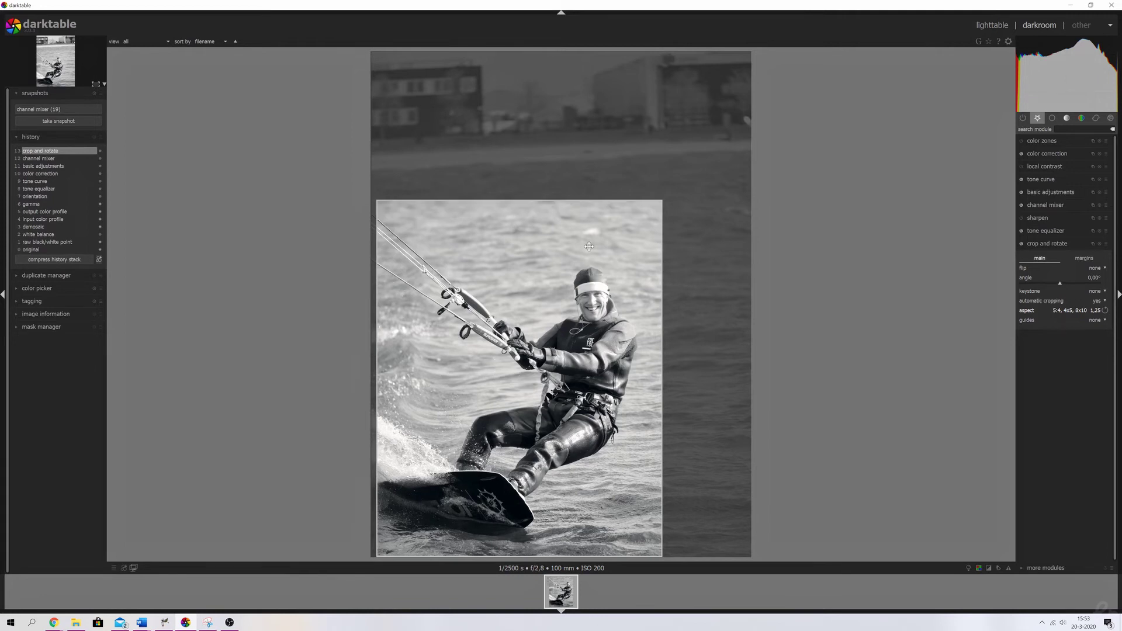
{"action": "key", "text": "Return"}
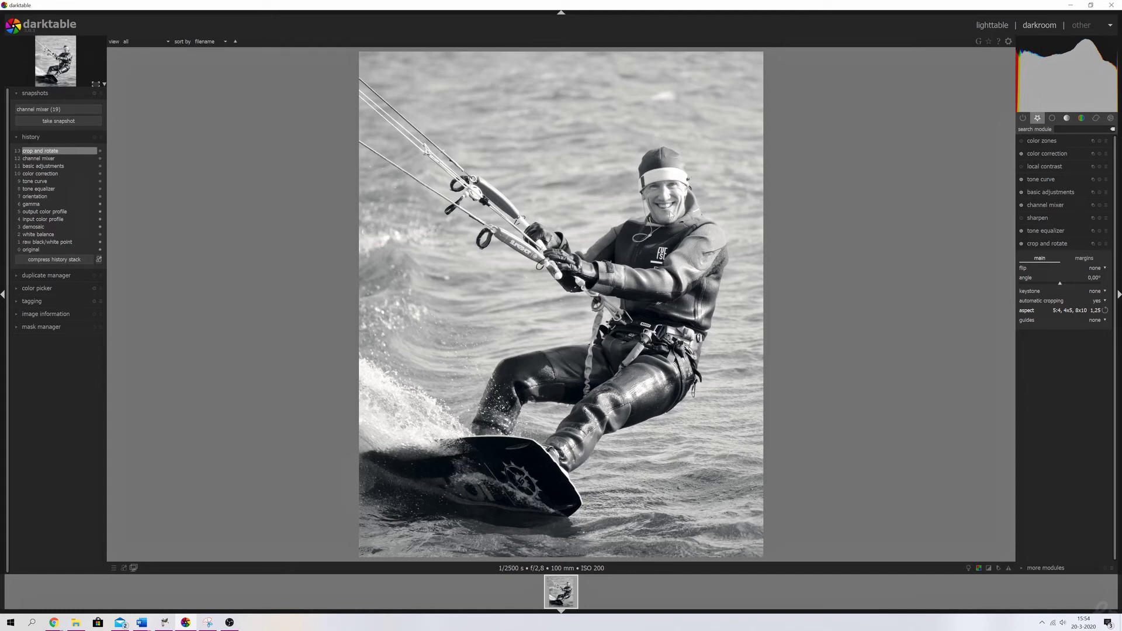
{"action": "left_click", "coordinate": [1040, 246]}
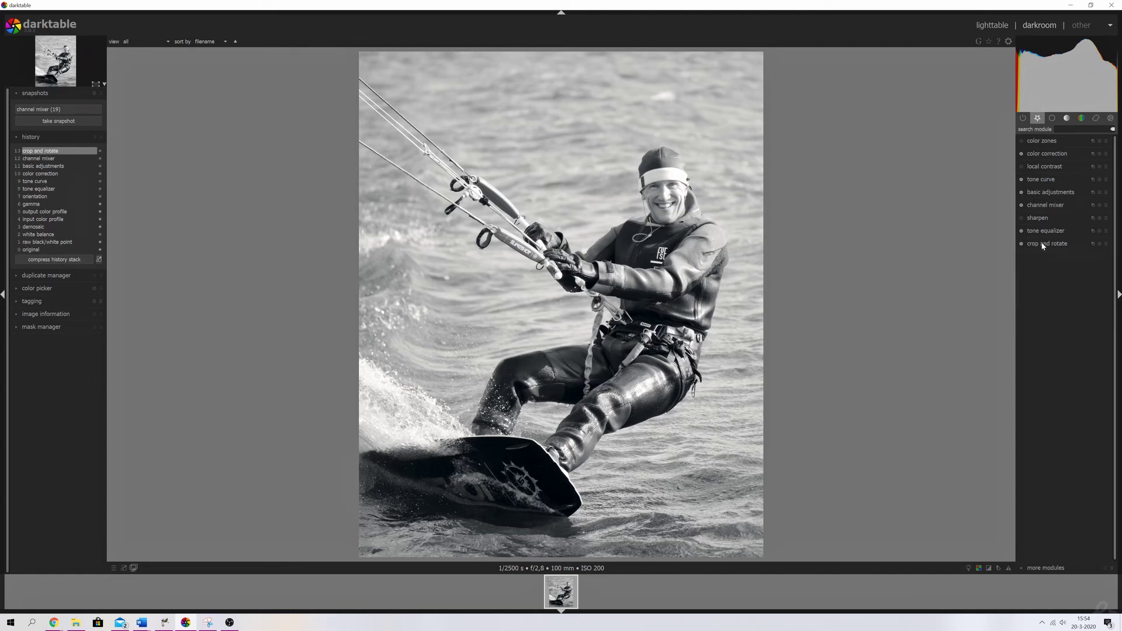
{"action": "left_click", "coordinate": [1022, 219]}
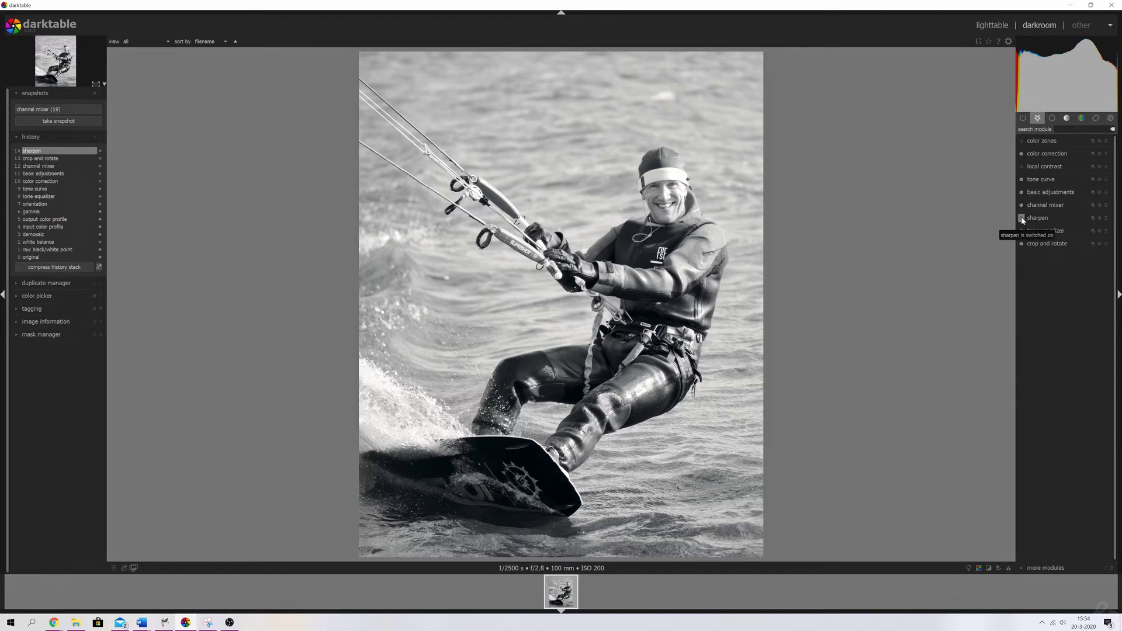